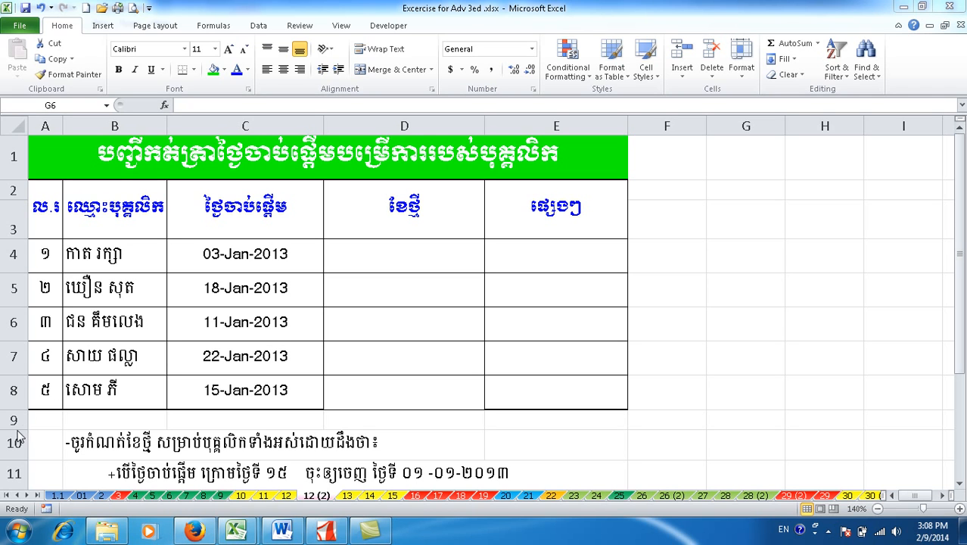
- Reduce the heights of row 9 and row 3 so more of the notes below the table fit on screen
left_click_drag(16, 429, 17, 414)
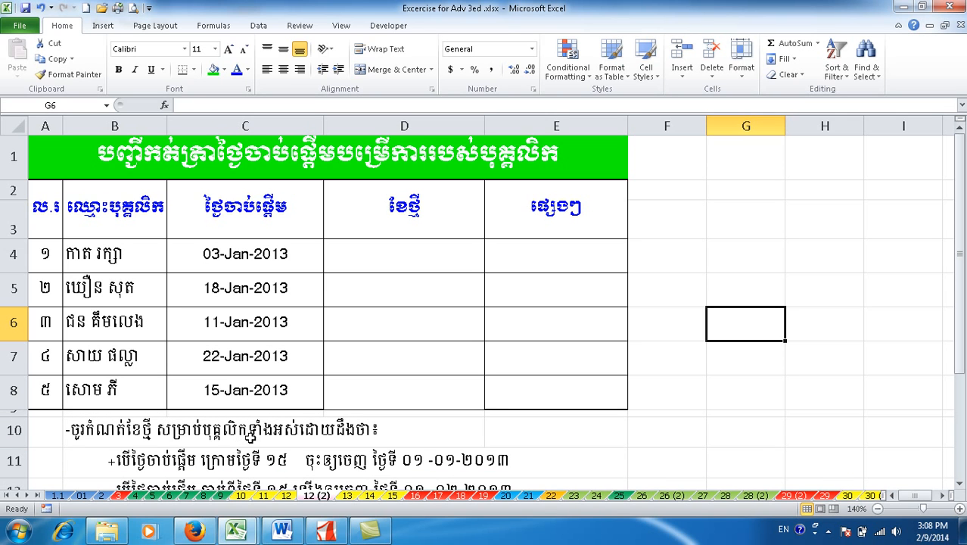
left_click_drag(19, 238, 19, 223)
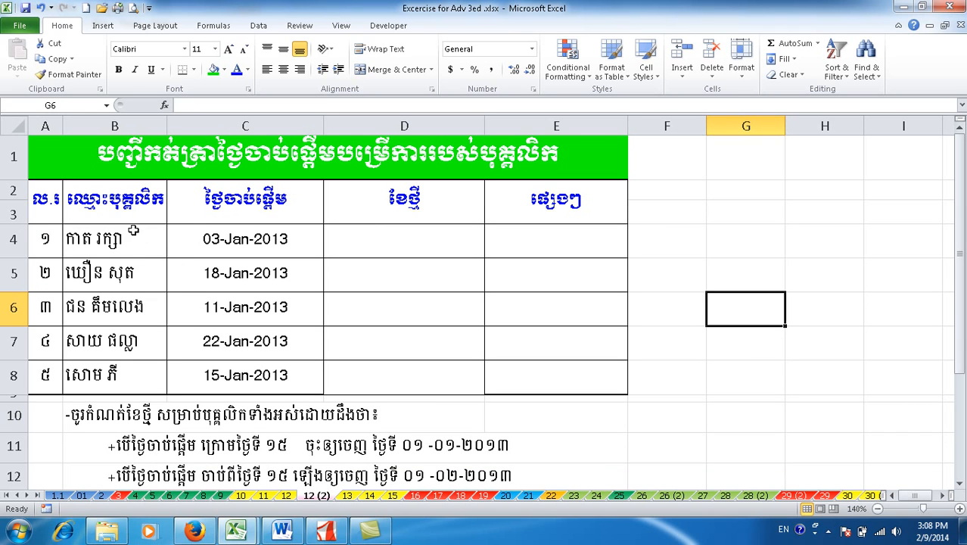
- Examine the start dates in column C, from the header down to row 8
left_click(232, 195)
left_click(230, 239)
left_click(229, 274)
left_click(218, 377)
left_click_drag(218, 376, 256, 242)
left_click(275, 201)
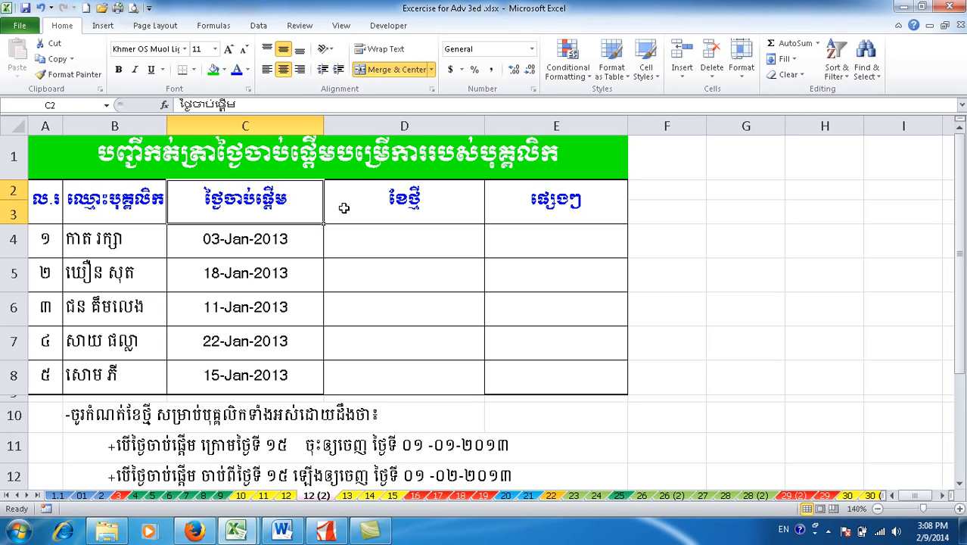
left_click_drag(284, 239, 227, 379)
- Read the two rules in B11 and B12 for start dates before the 15th and from the 15th onward
left_click(202, 450)
left_click(115, 447)
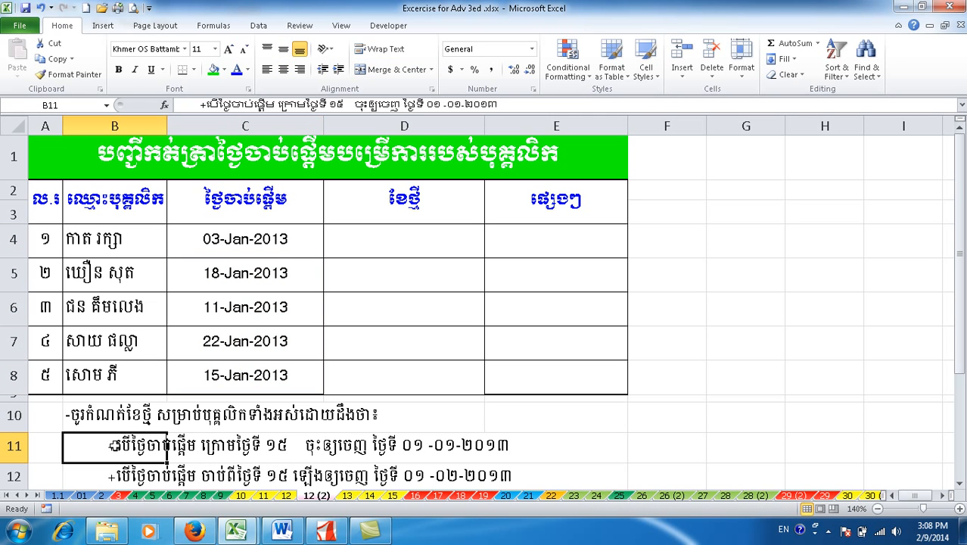
double_click(115, 446)
left_click_drag(117, 447, 512, 445)
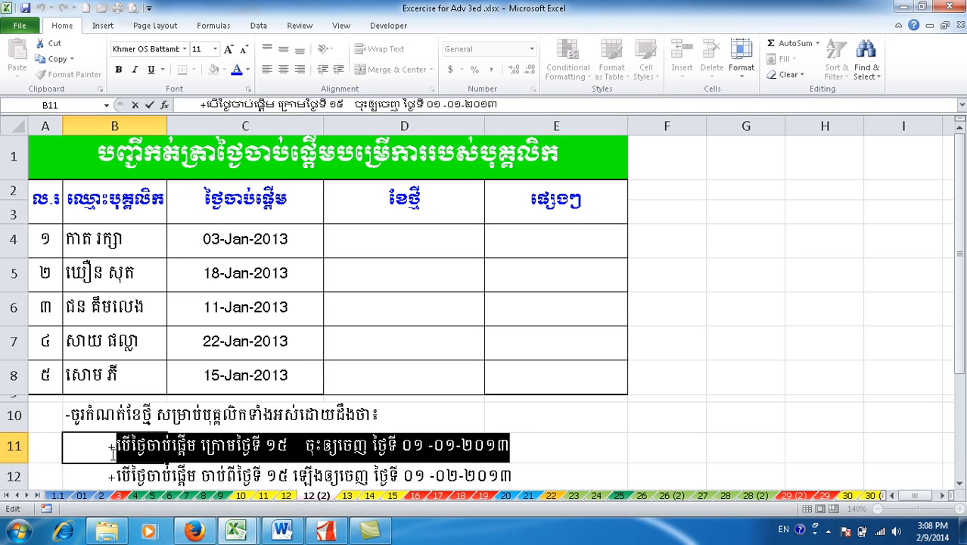
left_click(116, 477)
double_click(131, 433)
left_click_drag(117, 433, 496, 429)
scroll(400, 470, "up", 1)
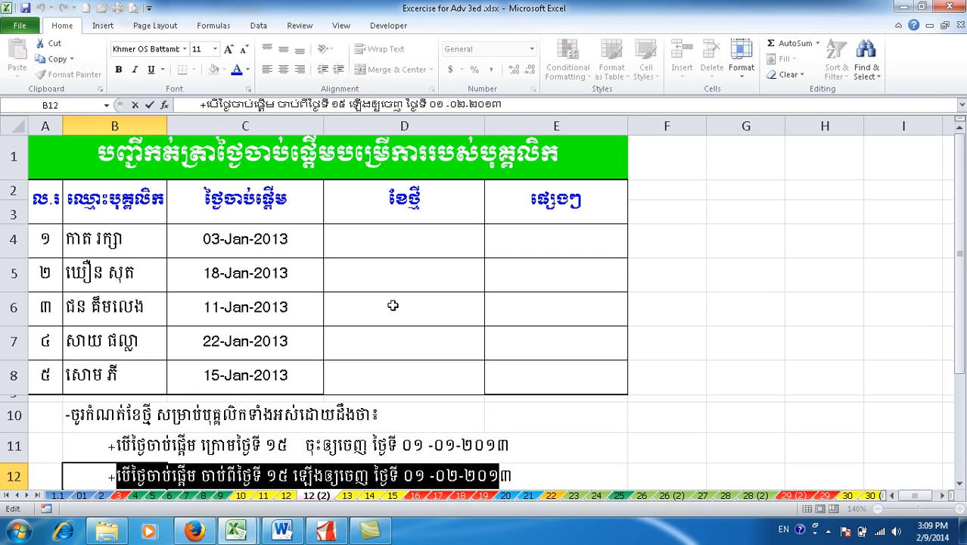
key("Return")
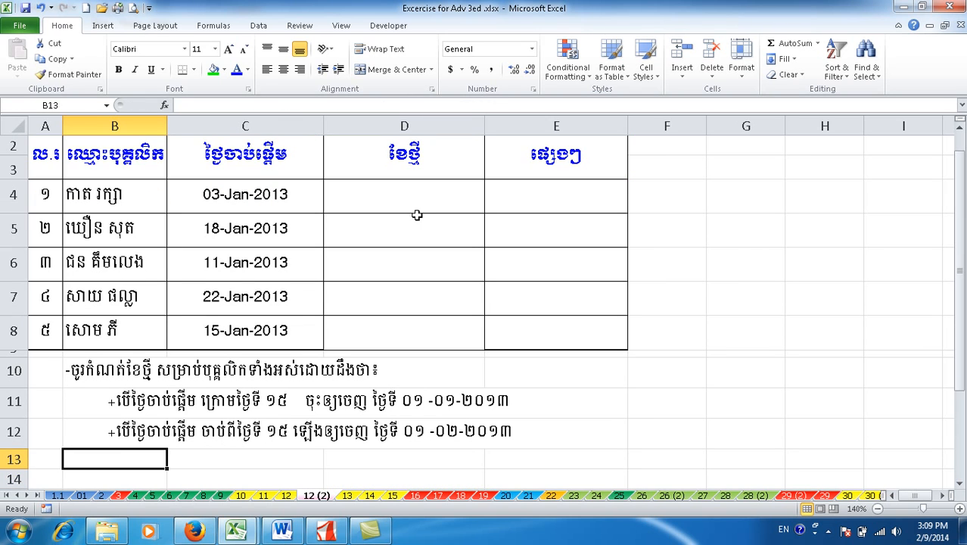
- Begin an IF formula in D4 with the condition day(C4)<15
left_click(405, 194)
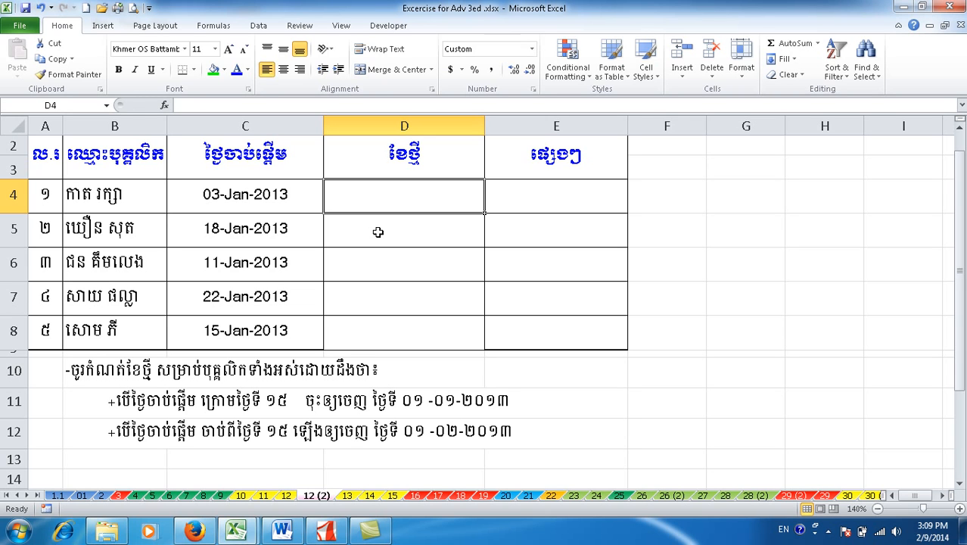
type("=IF")
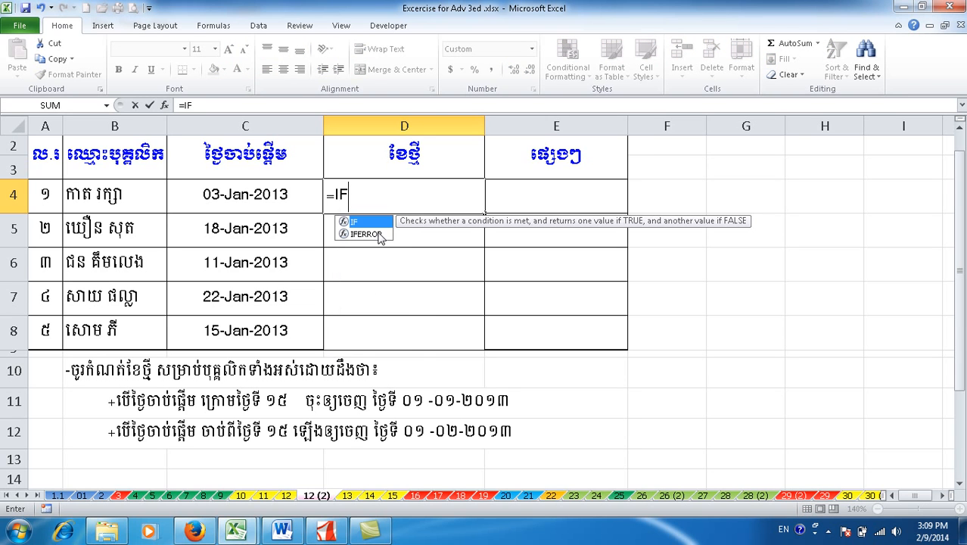
type("(")
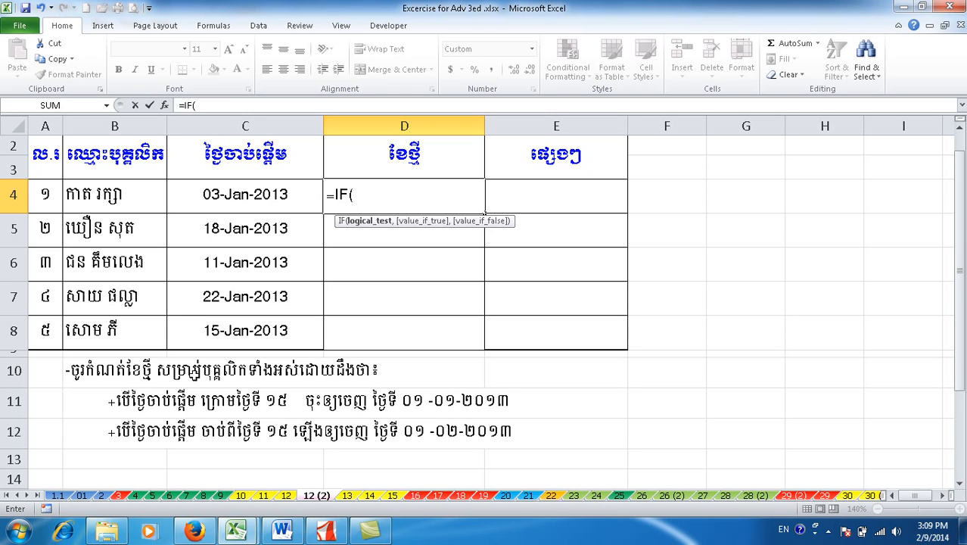
type("day(")
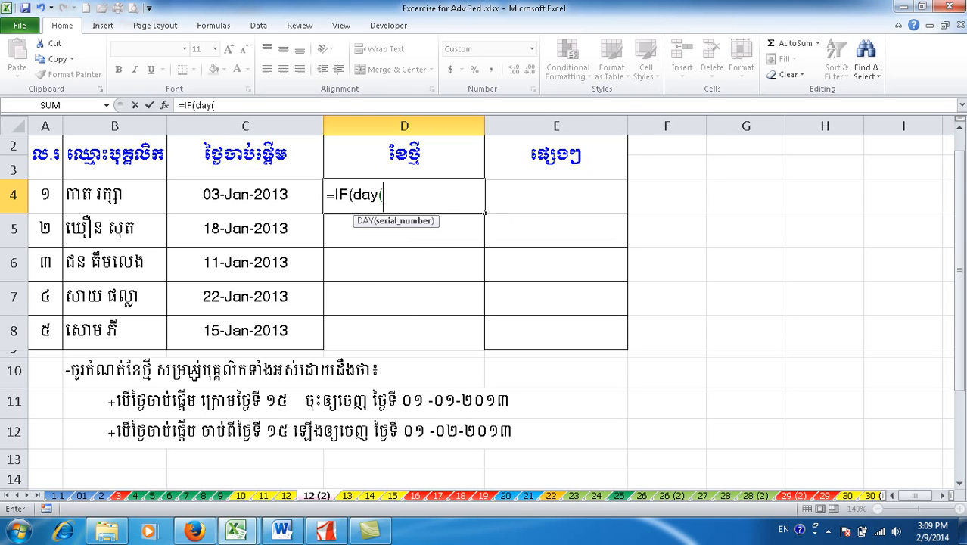
left_click(246, 194)
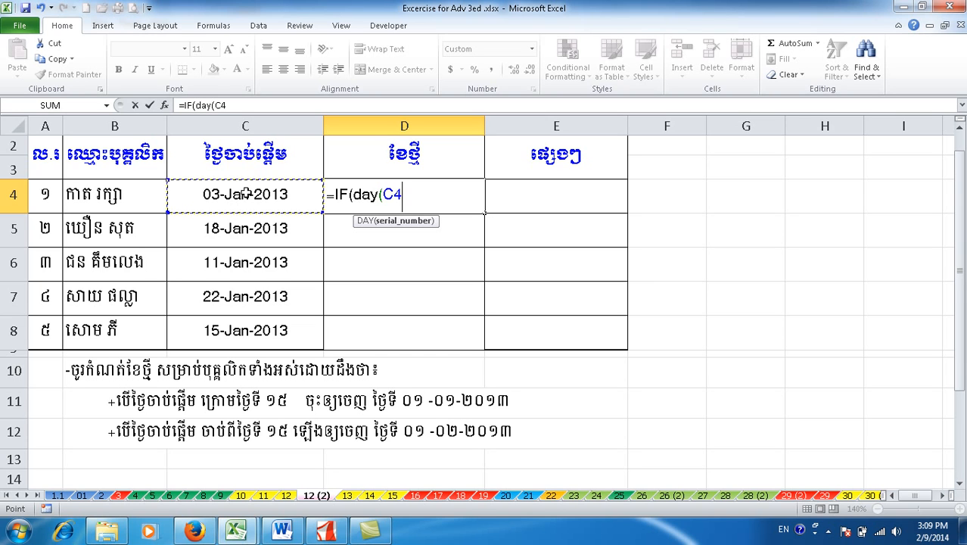
type(")<")
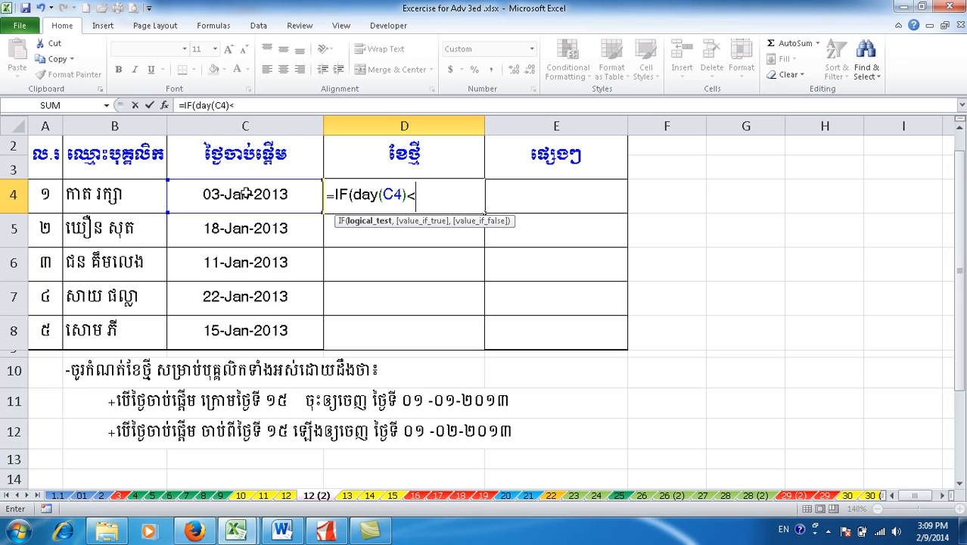
type("15,")
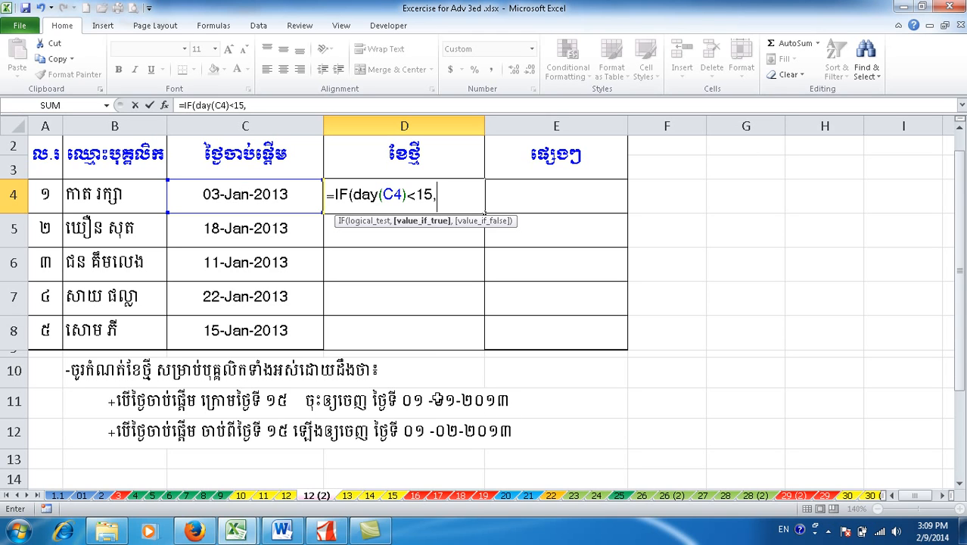
- Begin the D4 formula's value-if-true with a Date function that uses year(C4) as its year
type("Da")
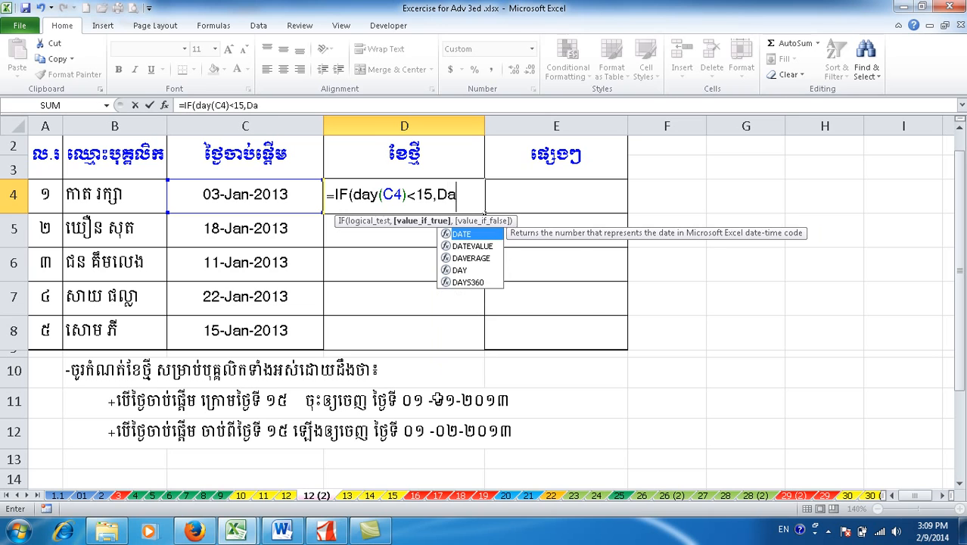
type("te(")
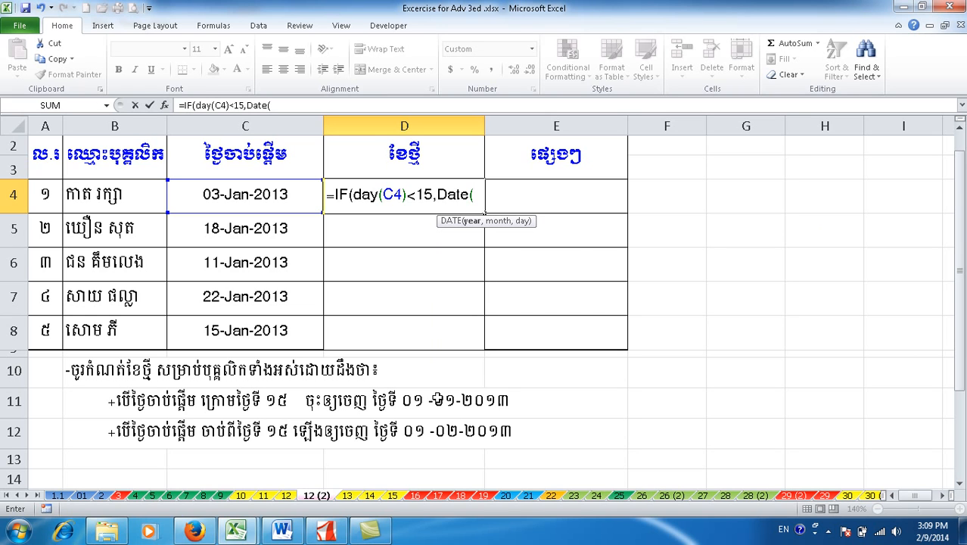
type("year")
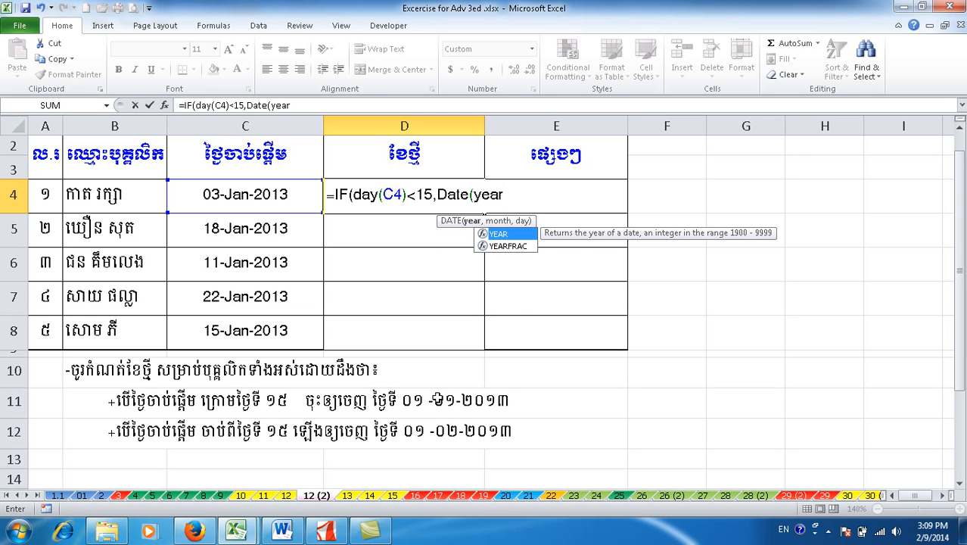
type("(")
left_click(262, 195)
type("),")
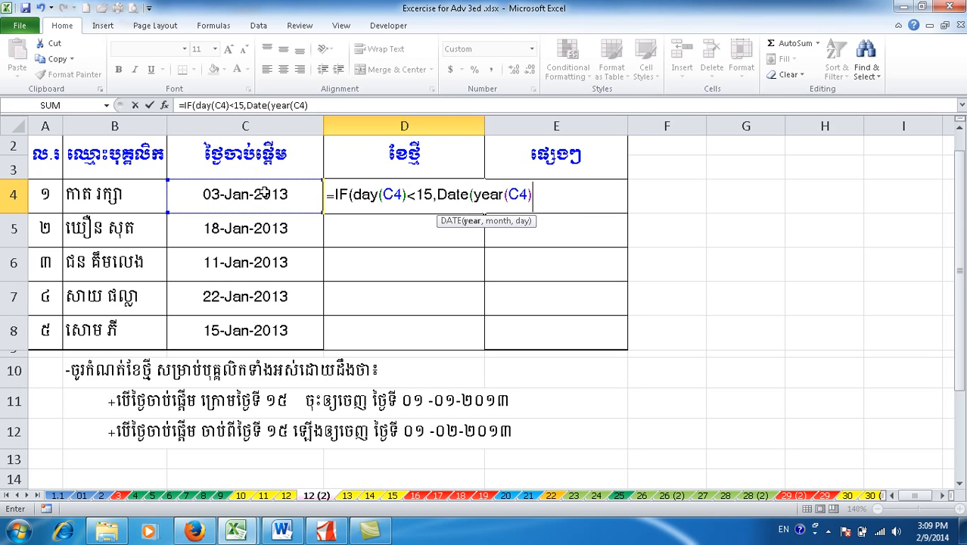
- Complete the value-if-true date in D4 with MONTH(C4) as the month and day(1) as the day
type("Mom")
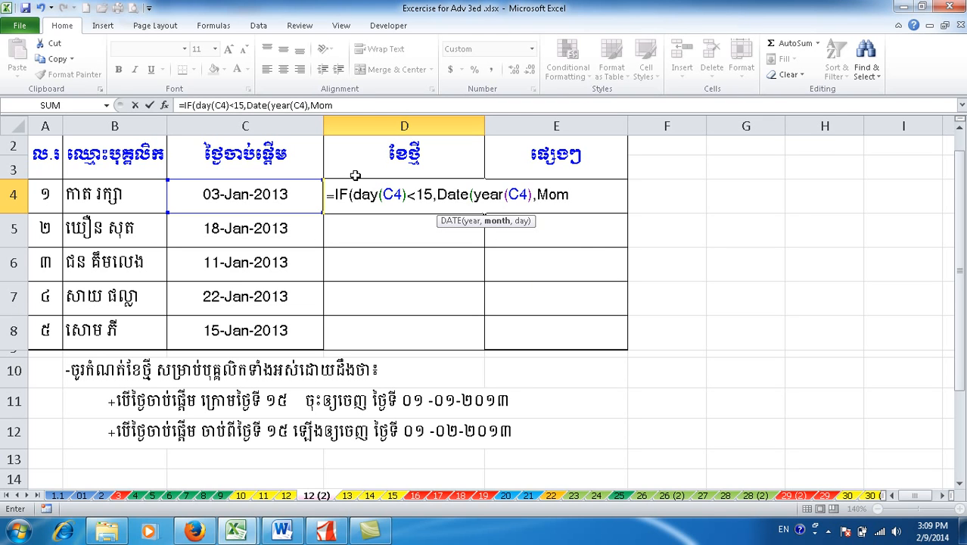
key("BackSpace")
type("n")
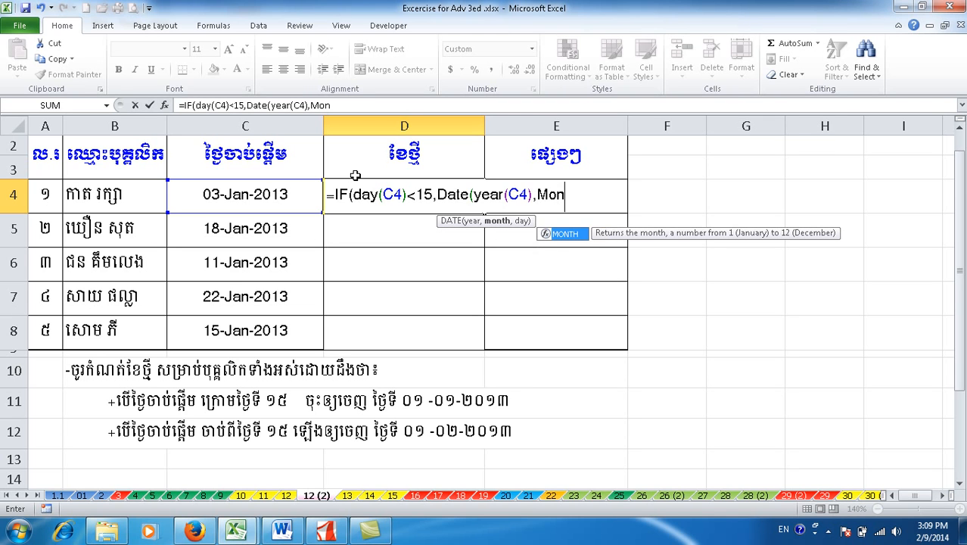
double_click(569, 235)
left_click(249, 198)
type("),")
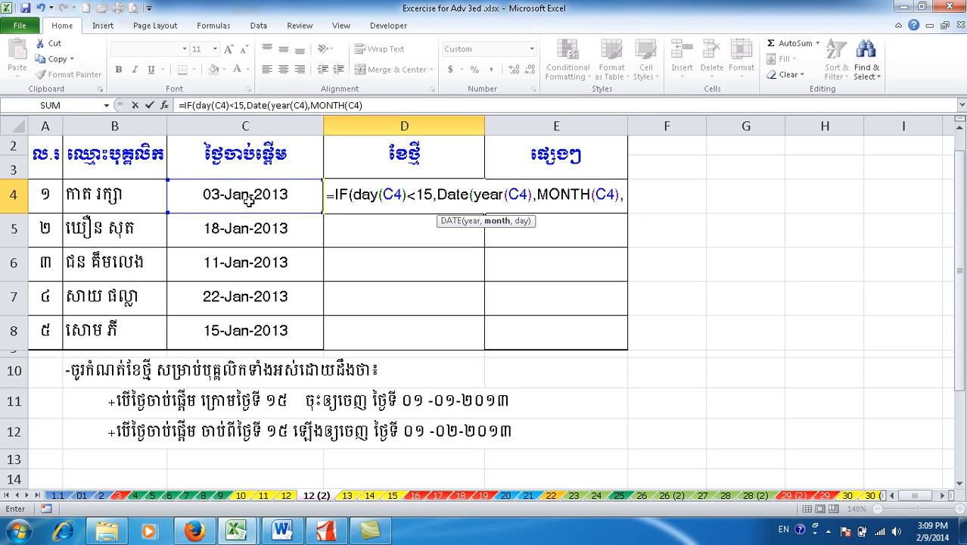
type("day")
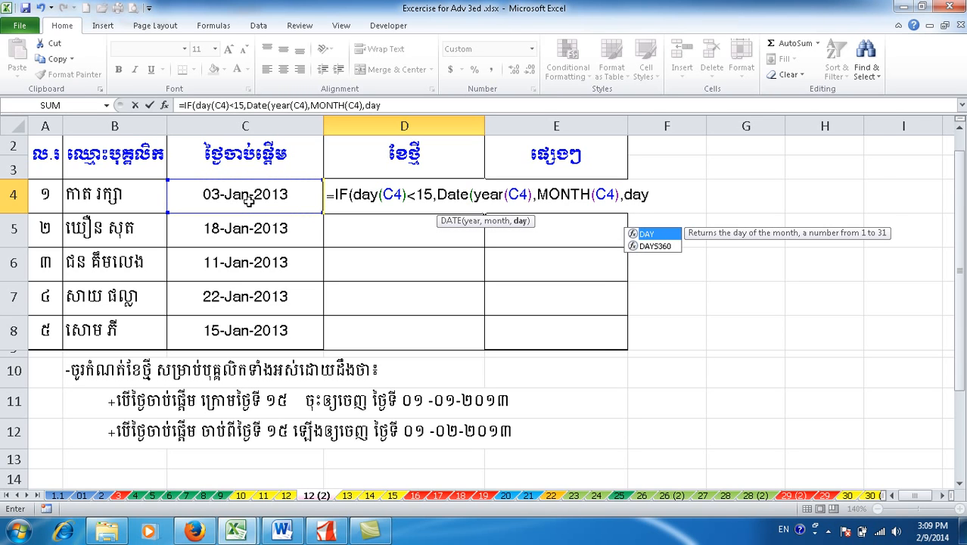
type("(1)")
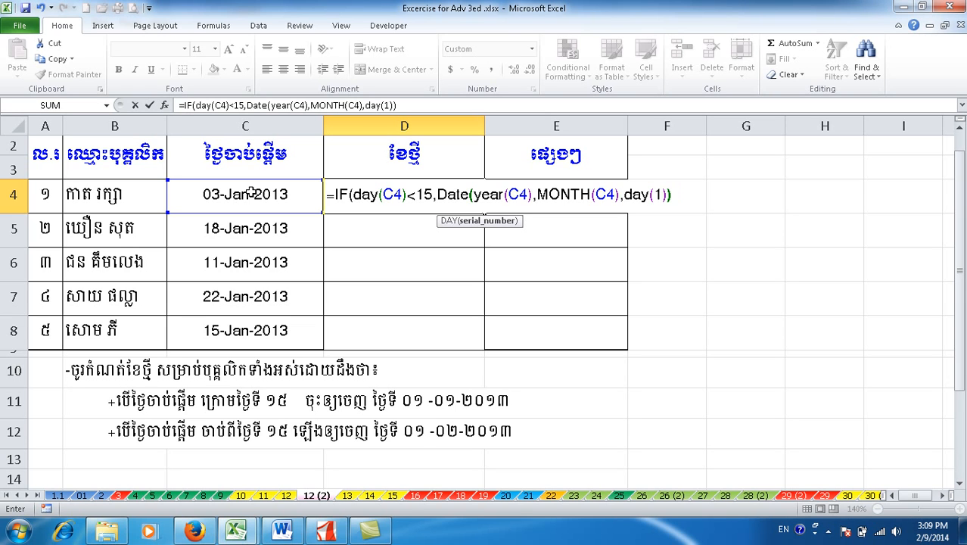
type("),")
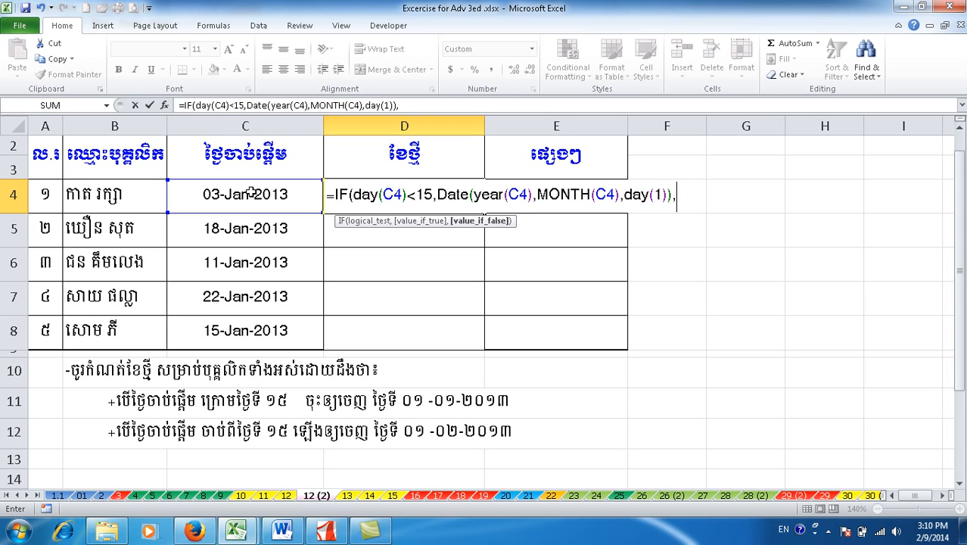
- Nest a second IF as the D4 formula's value-if-false, with the condition day(C4)>=15
type("IF(")
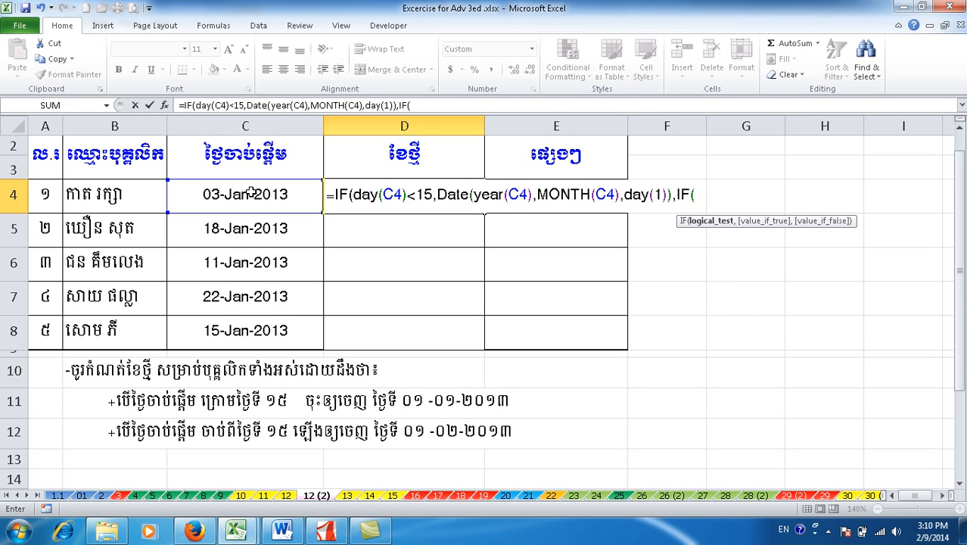
type("da")
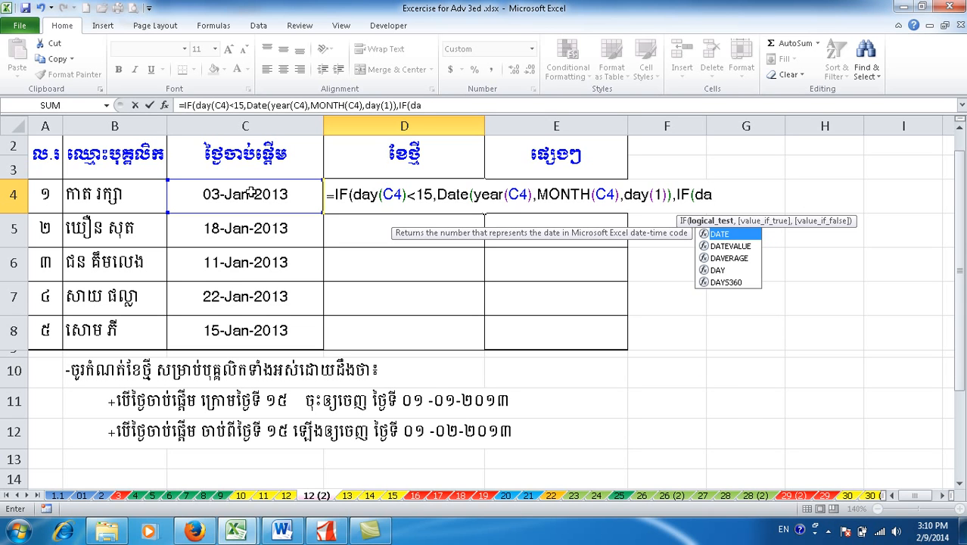
type("y(")
left_click(211, 200)
type(")>")
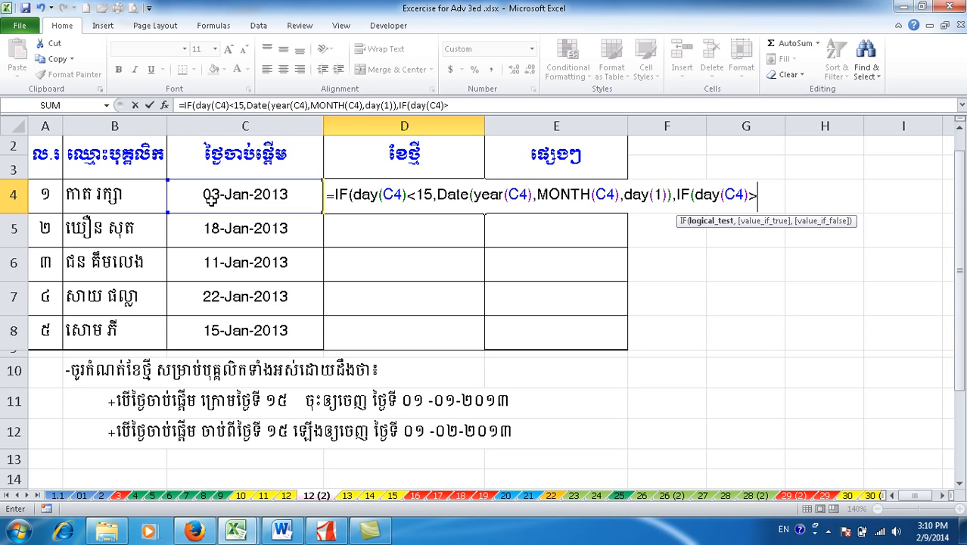
type("=15,")
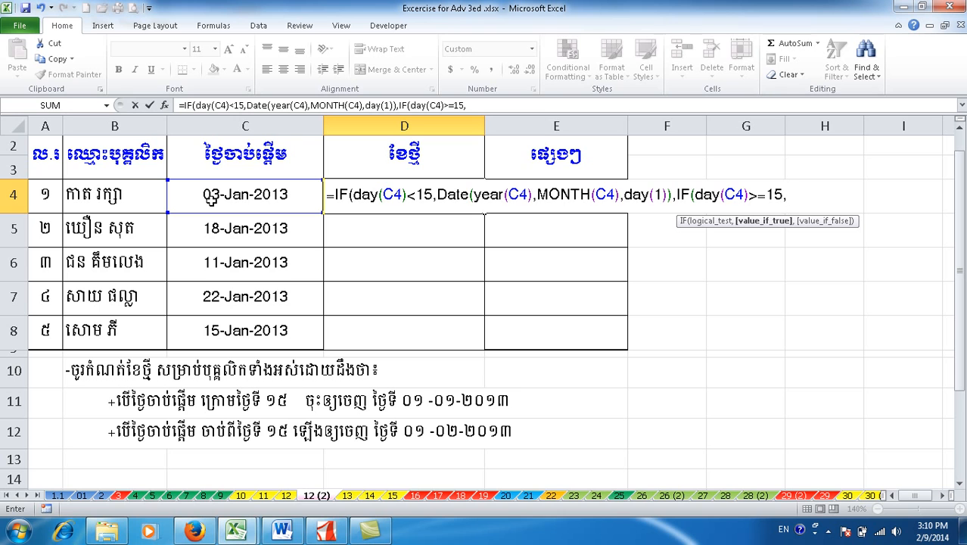
- Begin the nested IF's value-if-true in D4 with a date function that uses year(C4) as its year
type("date(")
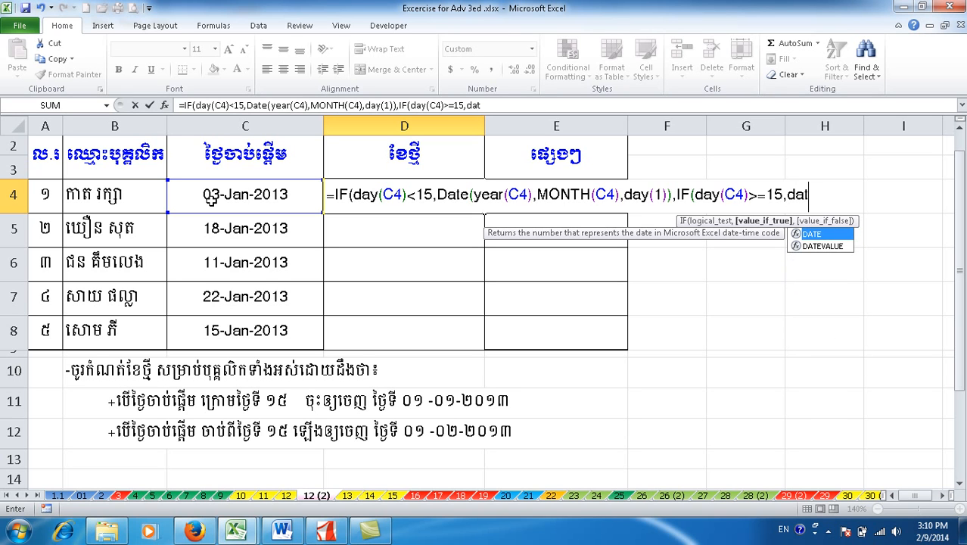
type("year(")
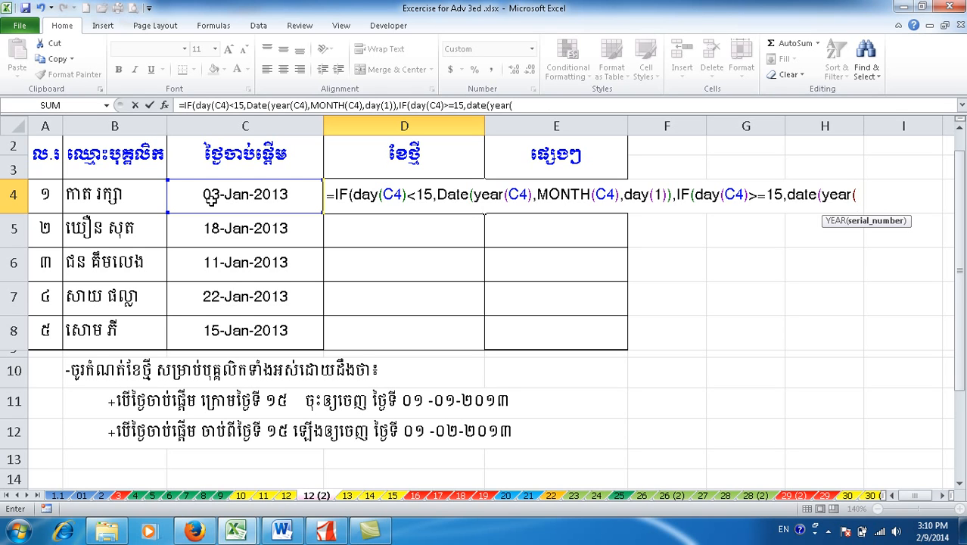
left_click(209, 199)
type(")")
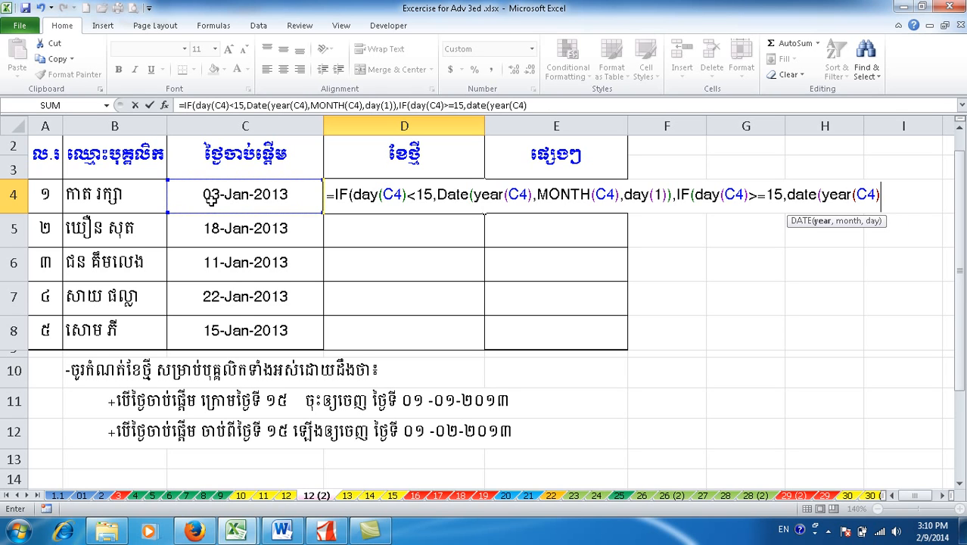
- Add MONTH(C4)+1 as the month argument of the nested IF's date function in D4
type(",mon")
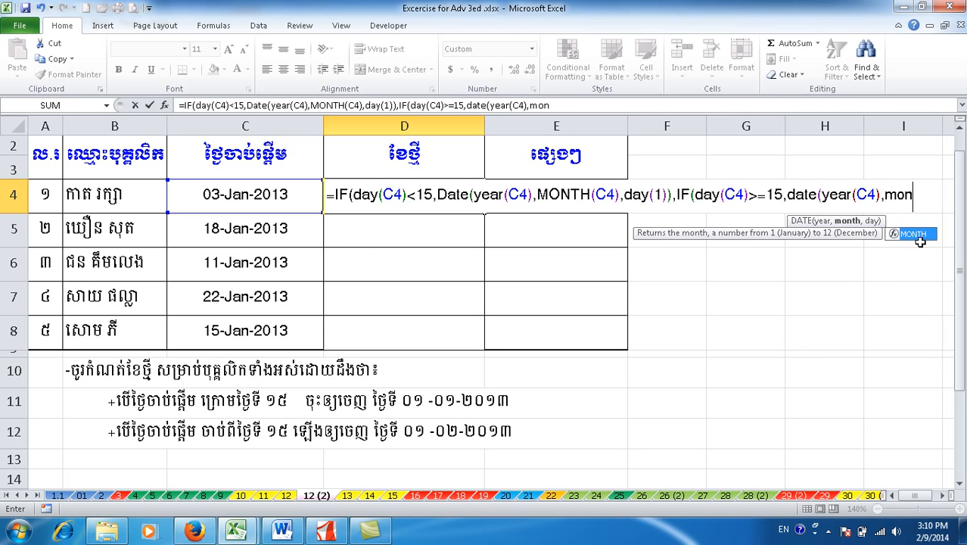
double_click(921, 237)
left_click(220, 197)
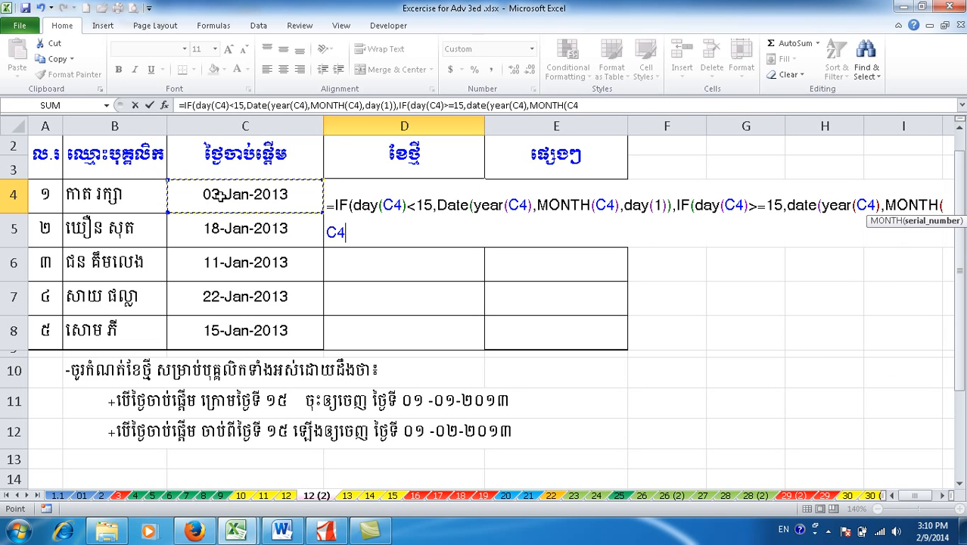
type(")")
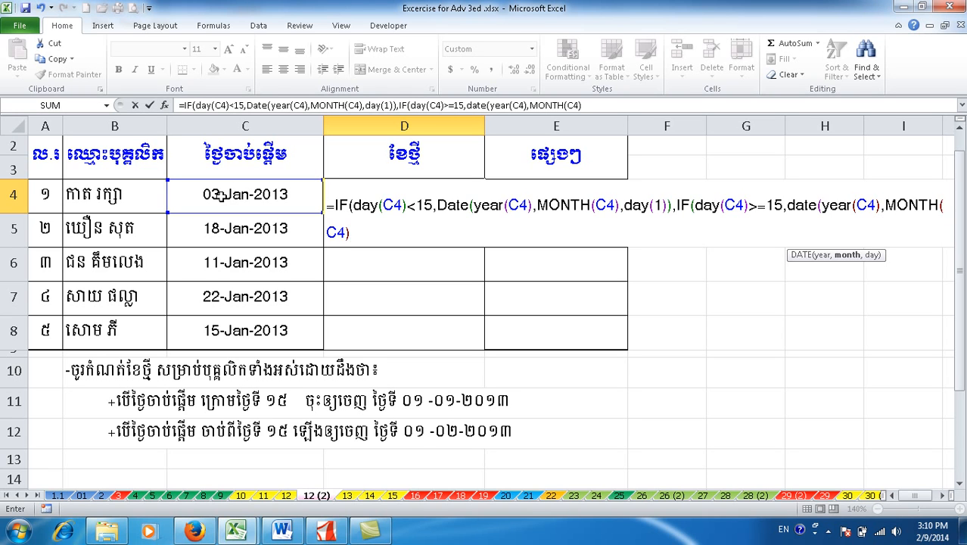
type("=")
key("BackSpace")
type("+1,")
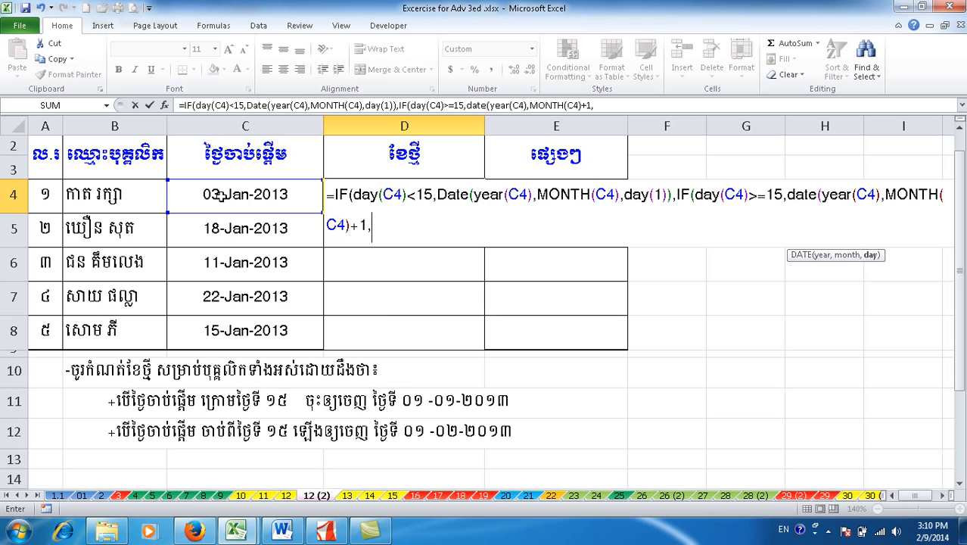
- Finish the D4 formula with day(1) as the second date's day, close all open parentheses and enter it
type("day(C4")
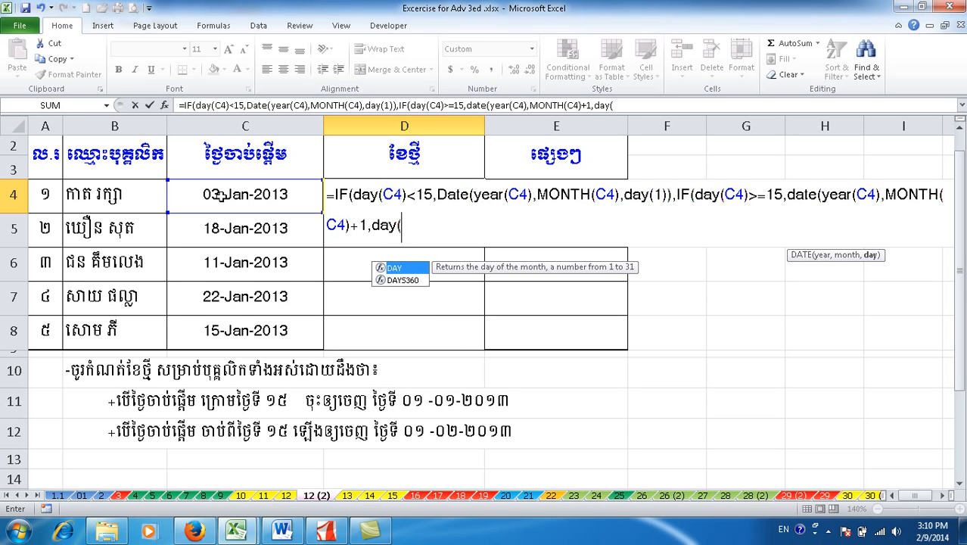
key("BackSpace")
key("BackSpace")
type("1)))")
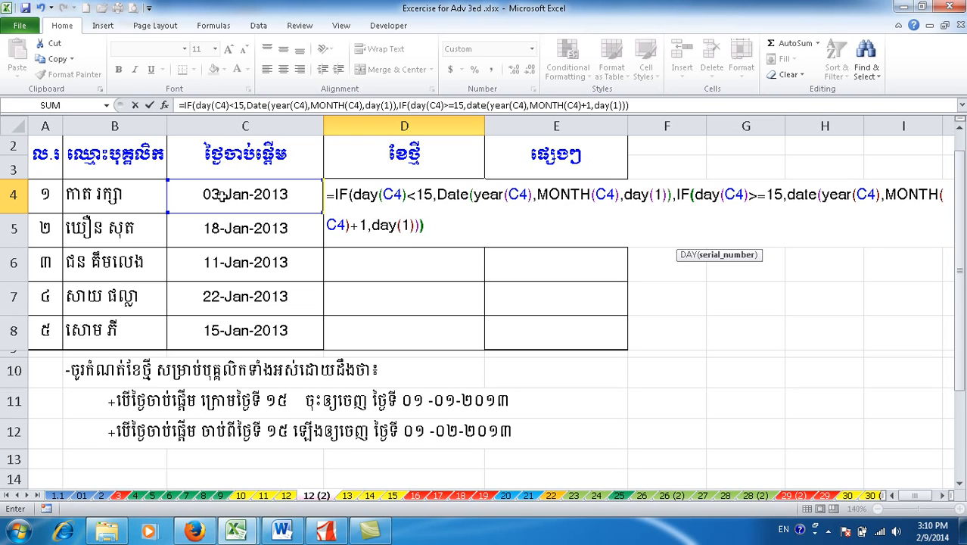
type(")")
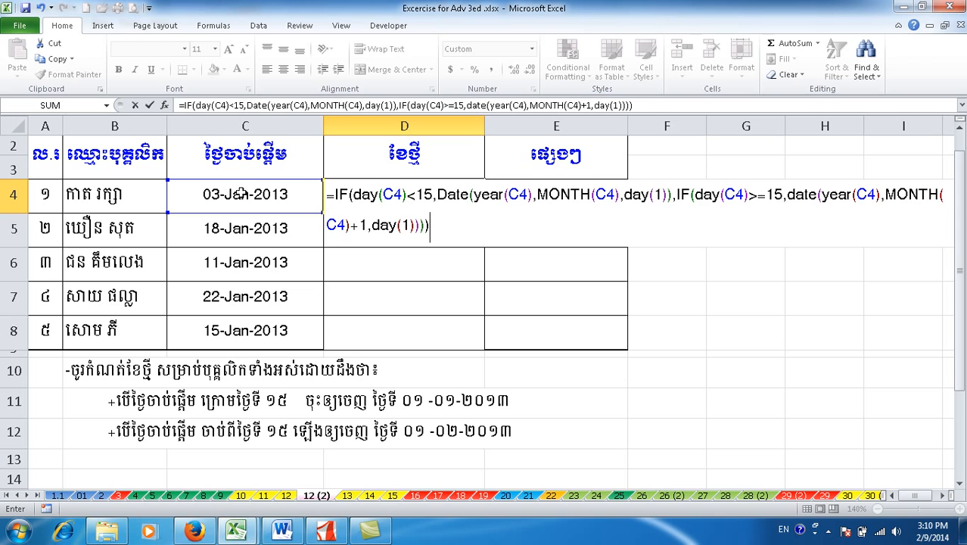
left_click_drag(442, 223, 333, 193)
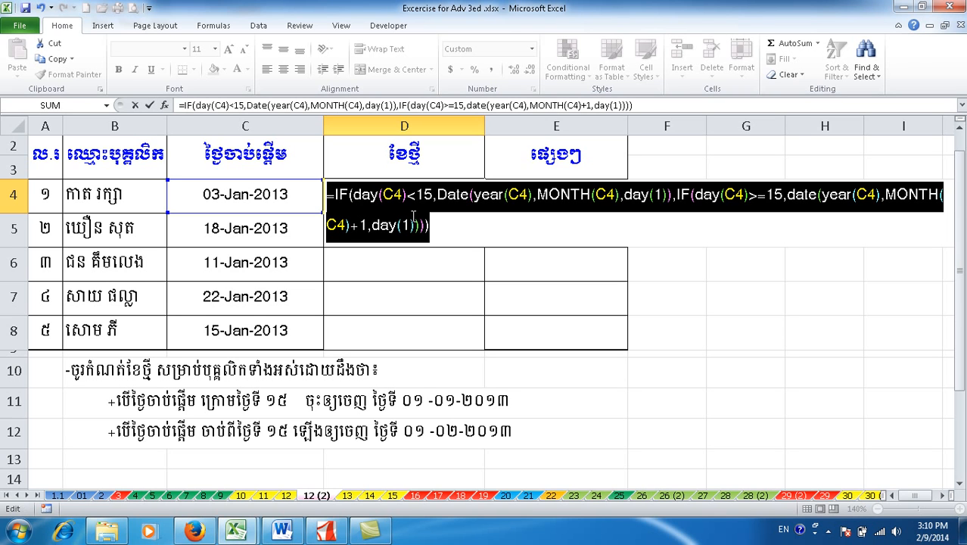
left_click(439, 227)
key("Return")
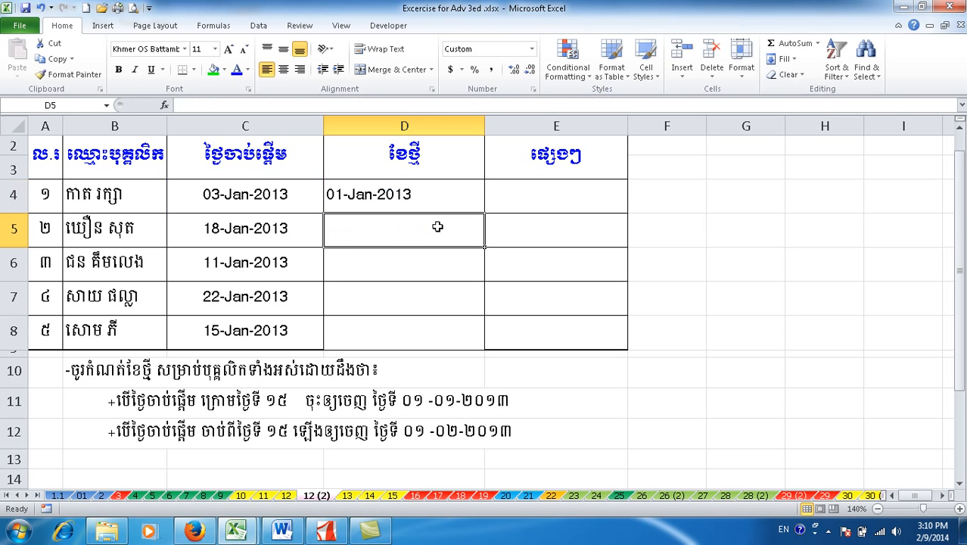
- Fill the D4 formula down through D8 and right-align the resulting dates
left_click(432, 203)
left_click_drag(485, 213, 460, 341)
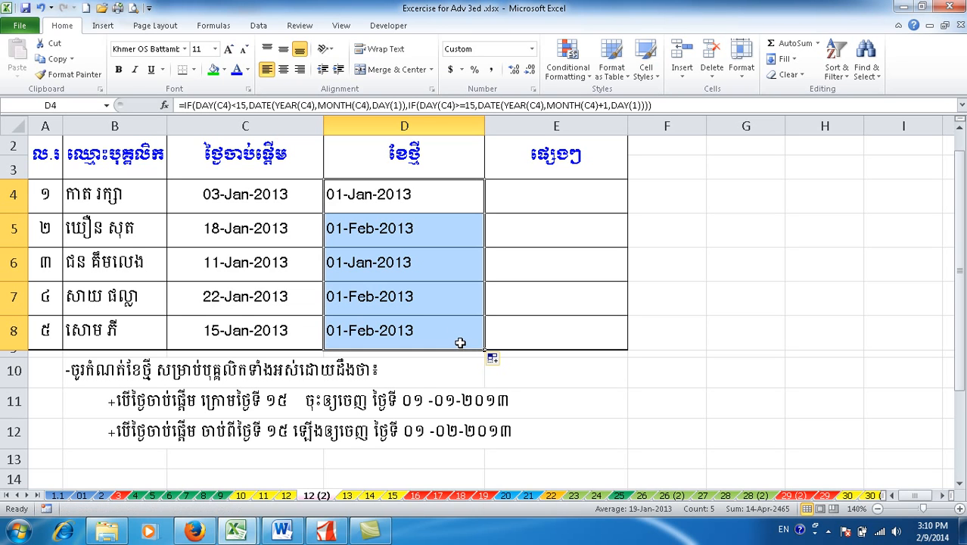
left_click(300, 69)
- Compare each employee's start date in C4:C8 with the new month date calculated in D4:D8
scroll(413, 252, "up", 1)
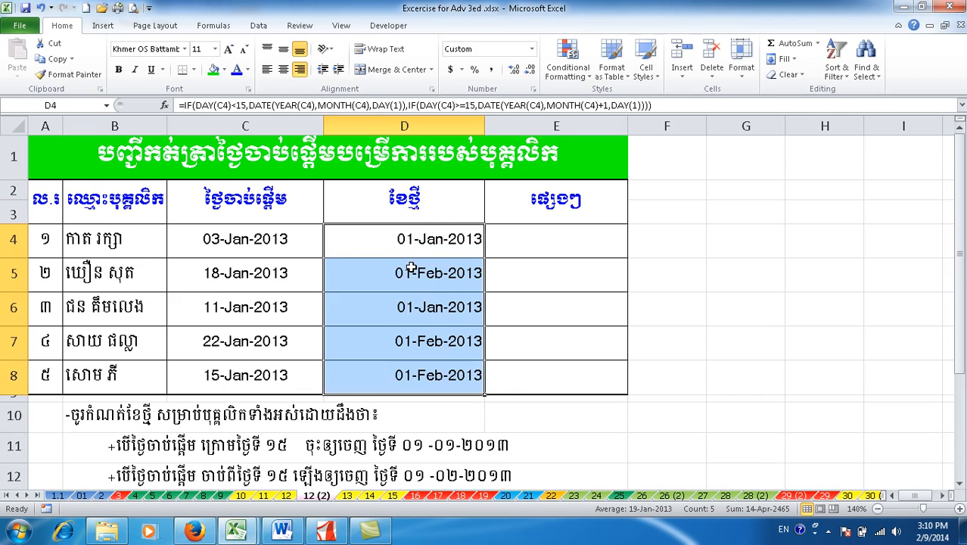
left_click(432, 285)
left_click(250, 242)
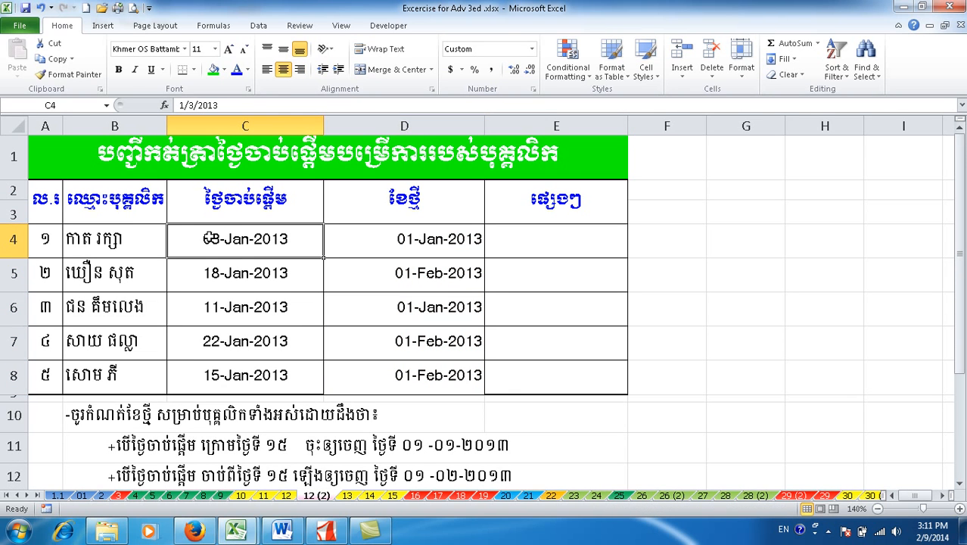
left_click_drag(243, 240, 405, 239)
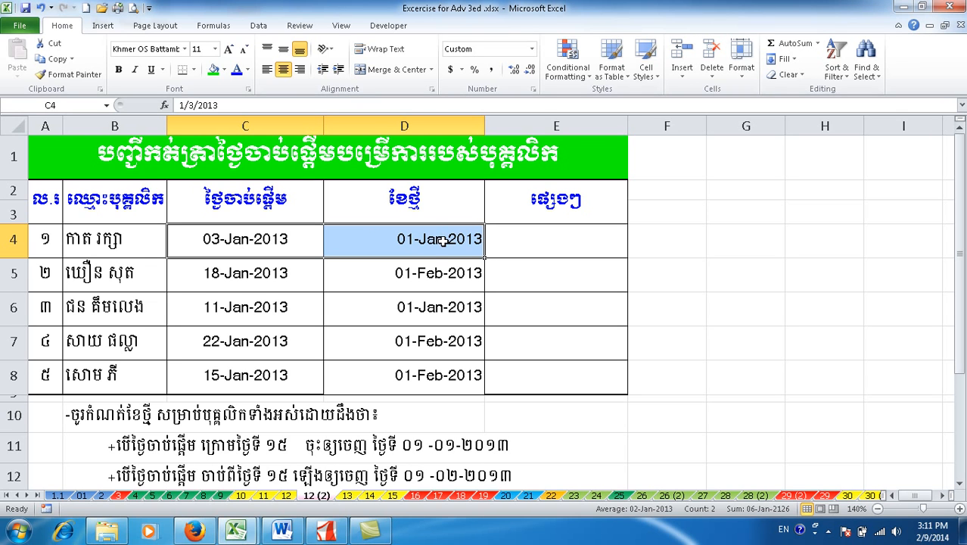
left_click(234, 274)
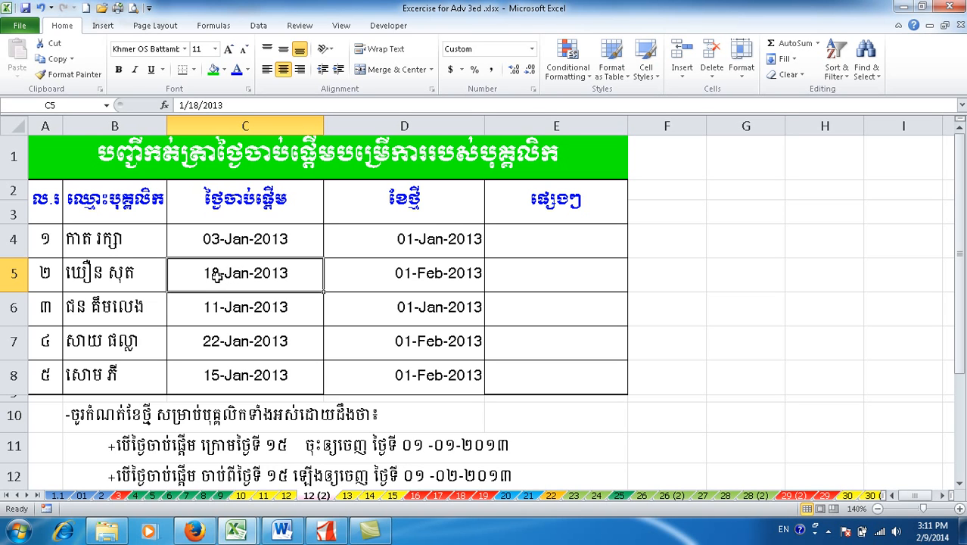
mouse_move(275, 276)
left_mouse_down()
mouse_move(378, 270)
mouse_move(428, 280)
left_mouse_up()
left_click(433, 259)
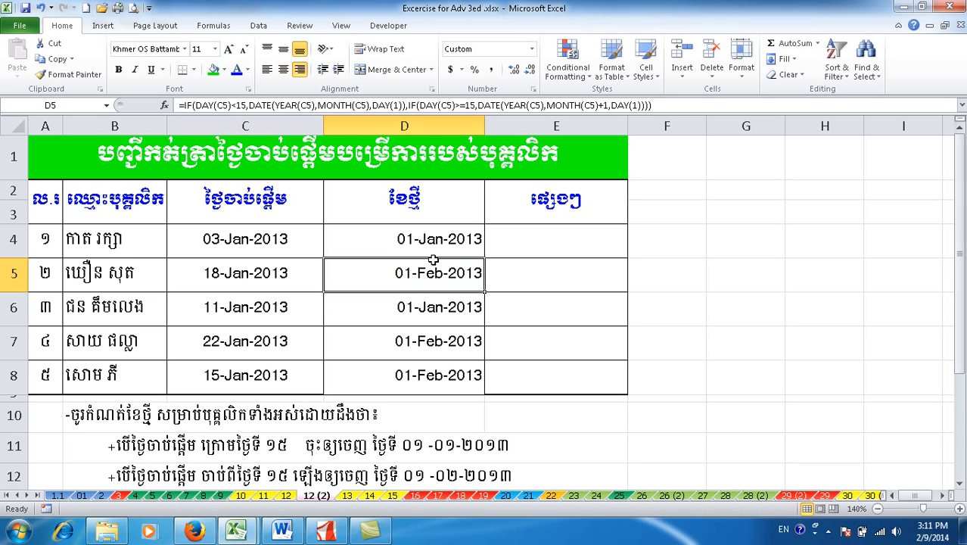
left_click(221, 303)
left_click(363, 305)
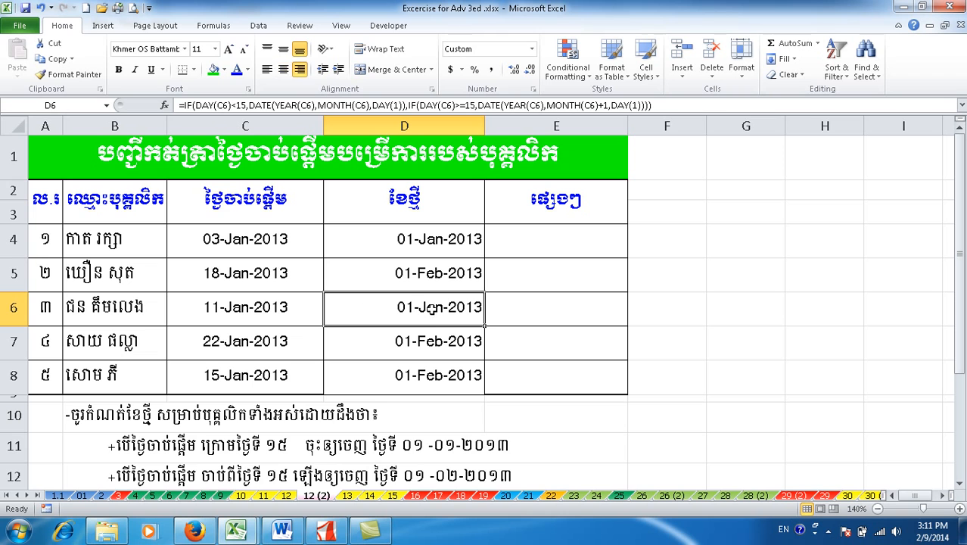
left_click(206, 340)
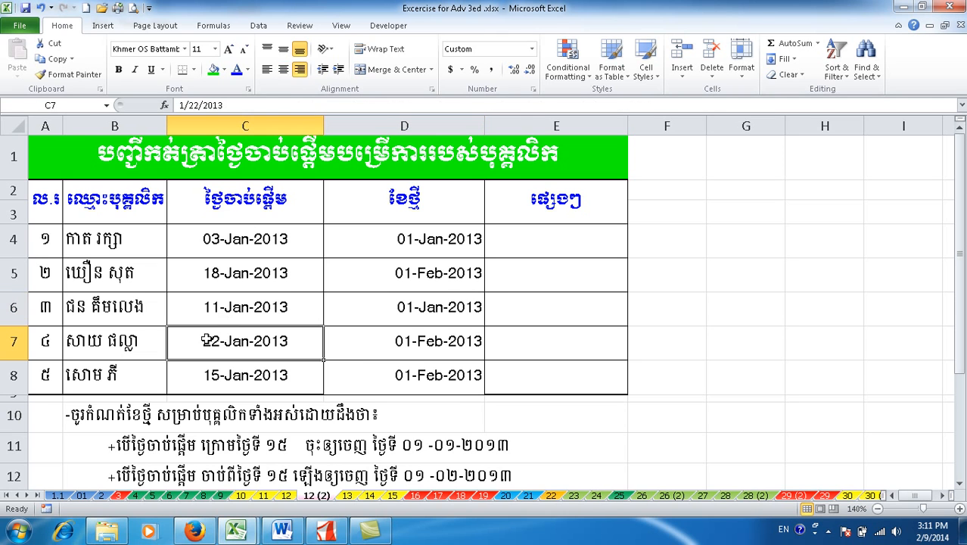
left_click(414, 343)
left_click(191, 376)
left_click(372, 380)
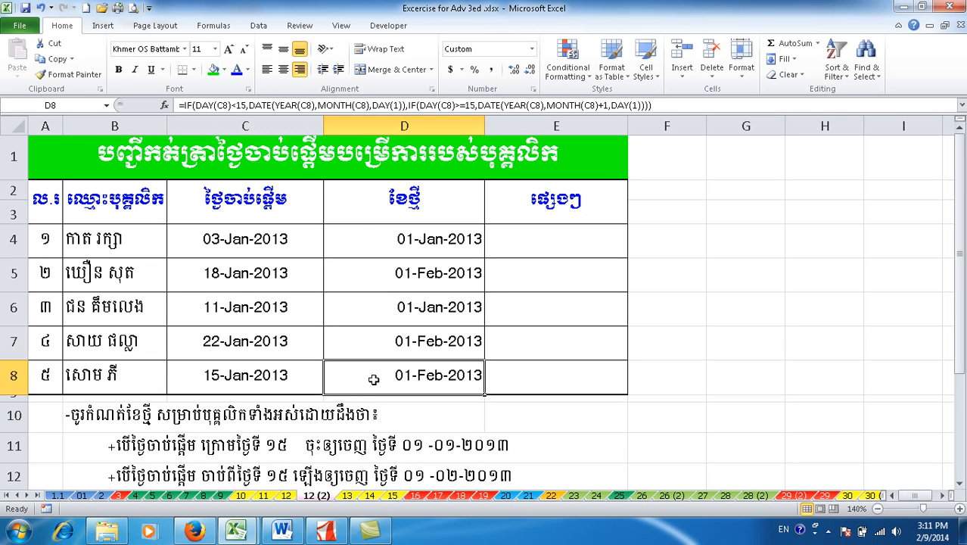
left_click(531, 356)
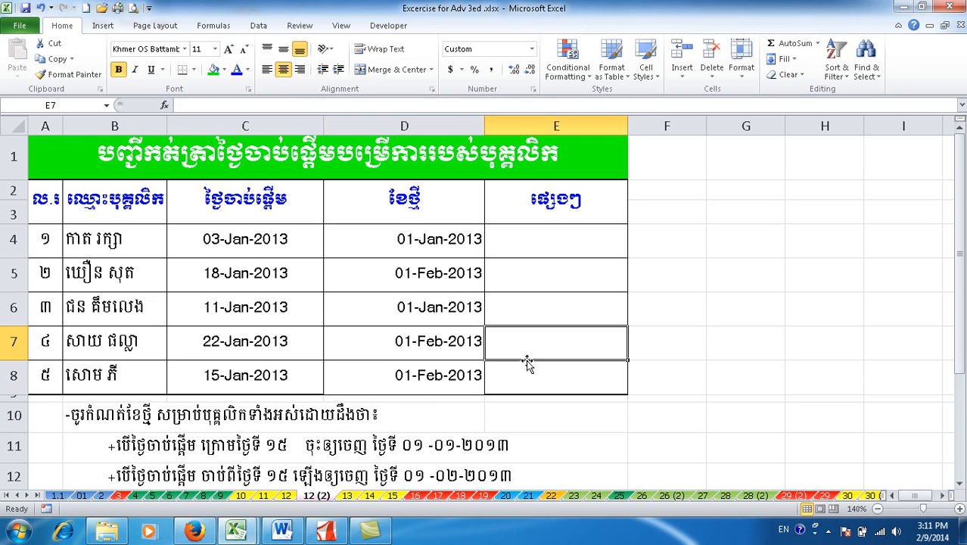
left_click(524, 371)
left_click(449, 243)
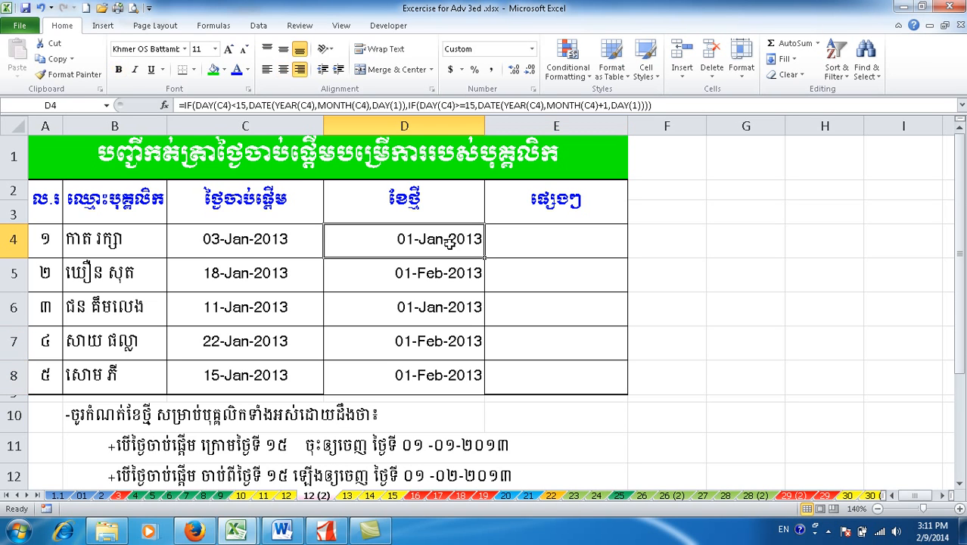
left_click(518, 250)
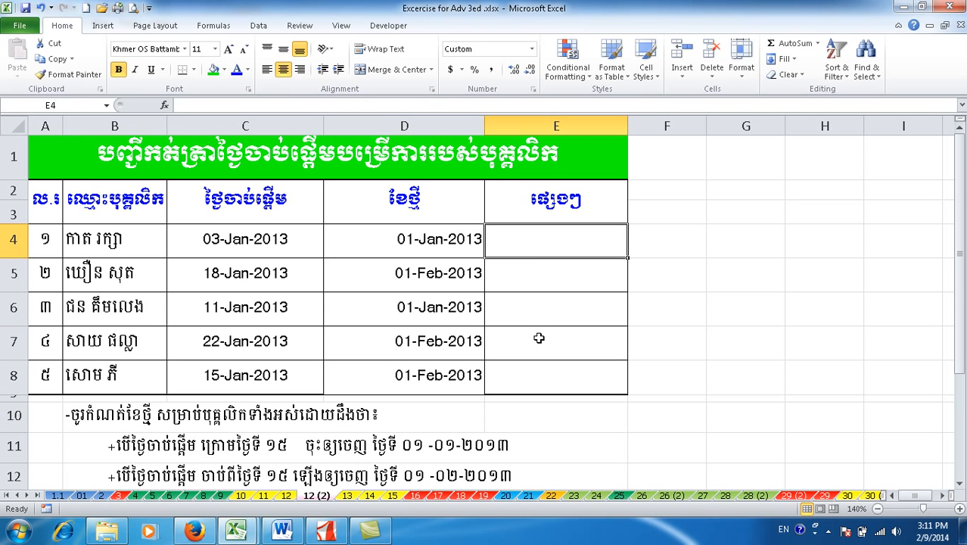